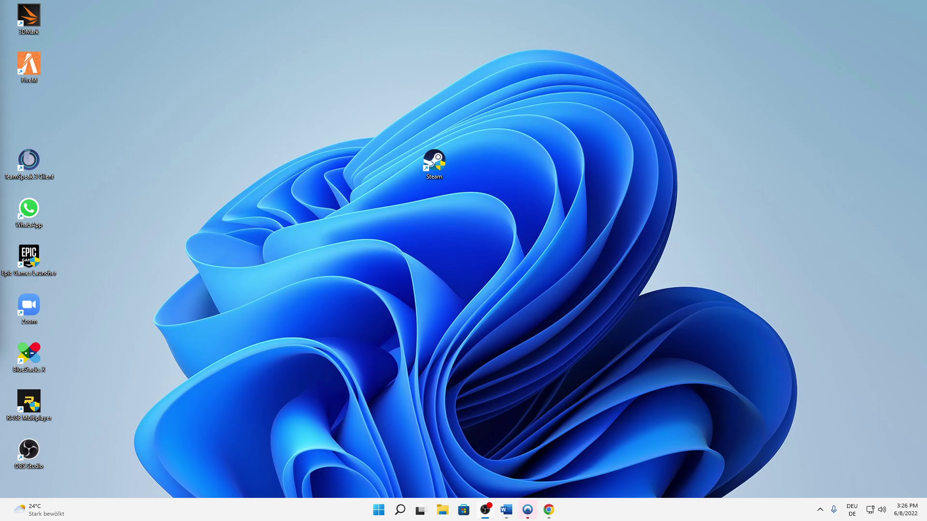
{"action": "left_click_drag", "start_coordinate": [349, 117], "coordinate": [517, 213]}
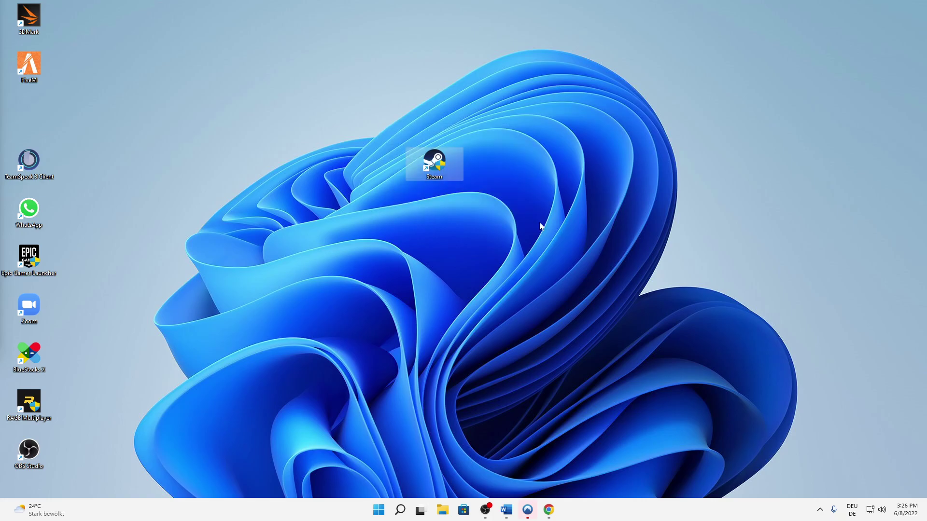
{"action": "left_click", "coordinate": [404, 227]}
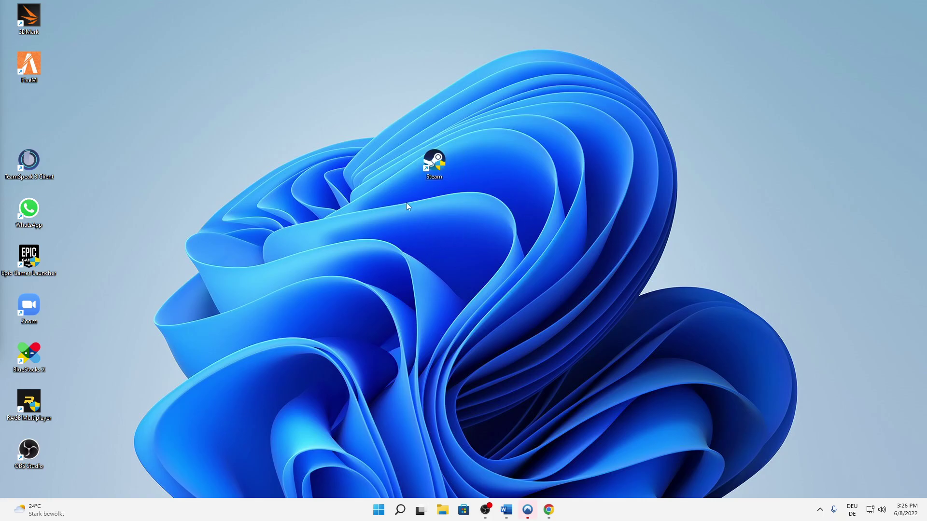
Launch Steam from its desktop shortcut and restore its maximized window to a smaller size
{"action": "left_click_drag", "start_coordinate": [411, 204], "coordinate": [432, 161]}
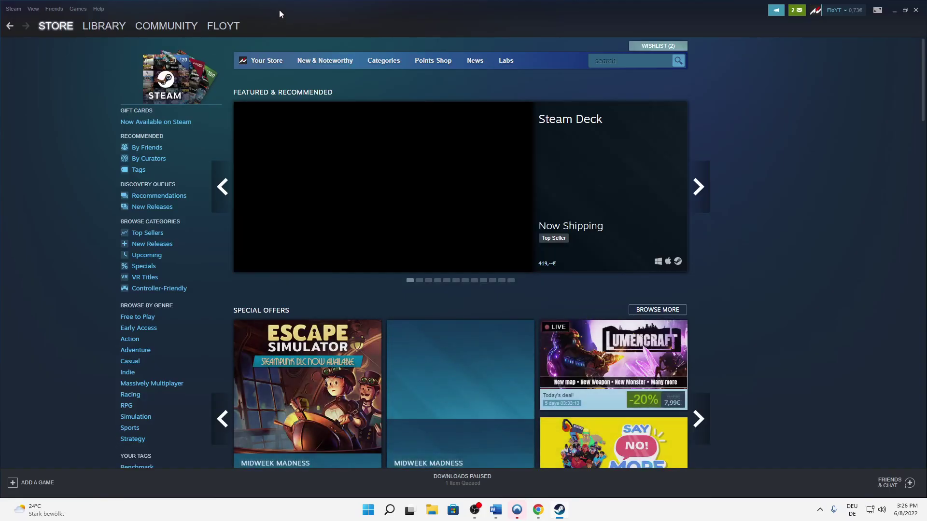
{"action": "double_click", "coordinate": [279, 10]}
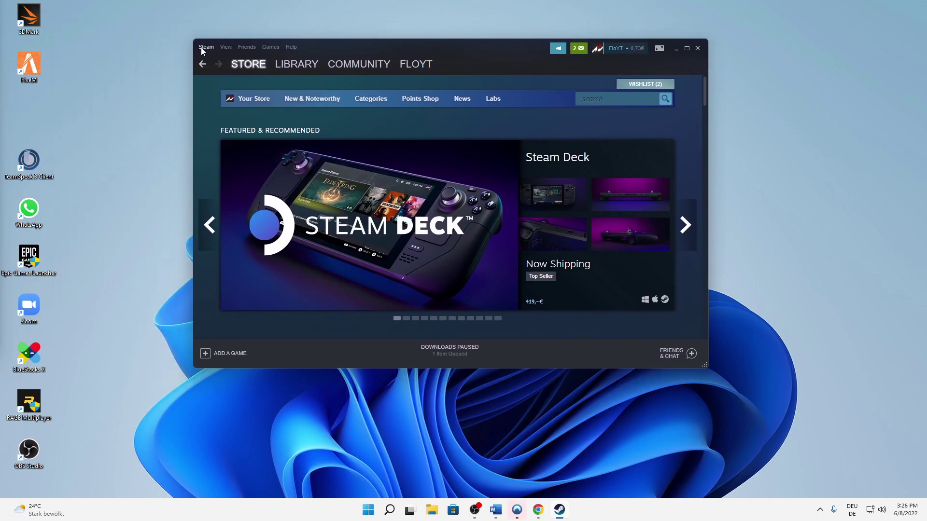
Open the Steam settings, move the dialog higher on the screen and show the Downloads page
{"action": "left_click", "coordinate": [201, 47]}
{"action": "left_click", "coordinate": [223, 110]}
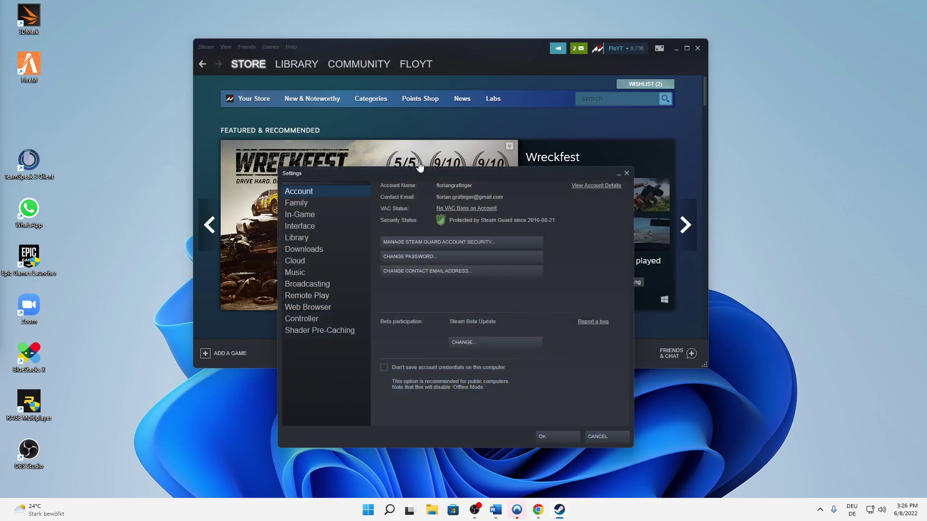
{"action": "left_click_drag", "start_coordinate": [421, 170], "coordinate": [420, 109]}
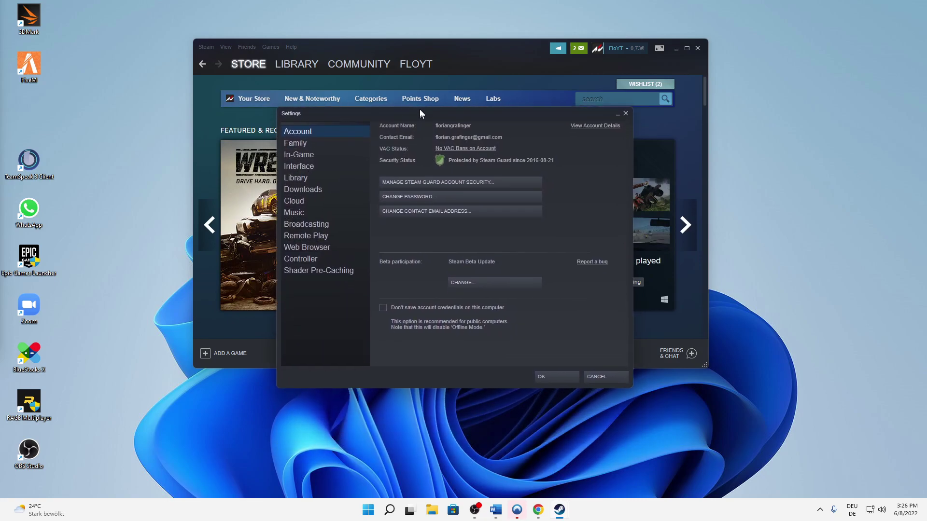
{"action": "left_click", "coordinate": [281, 171]}
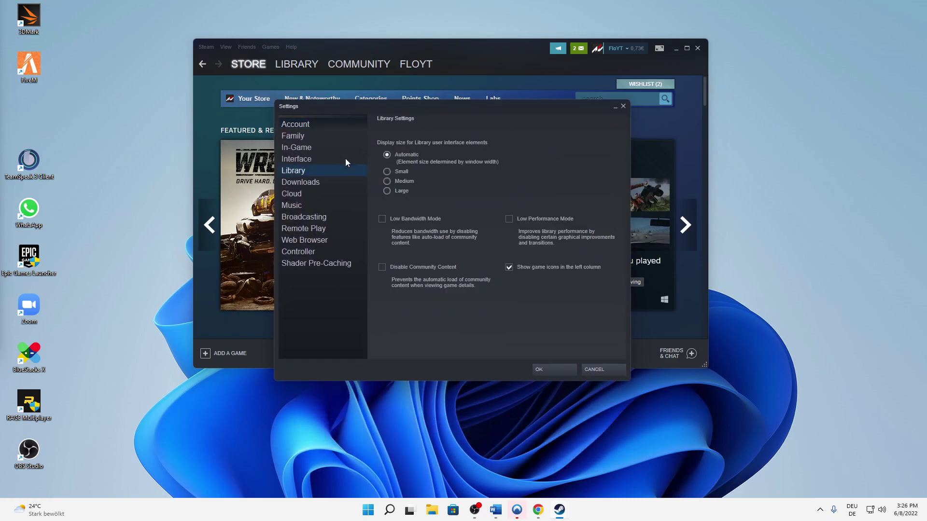
{"action": "left_click", "coordinate": [297, 183]}
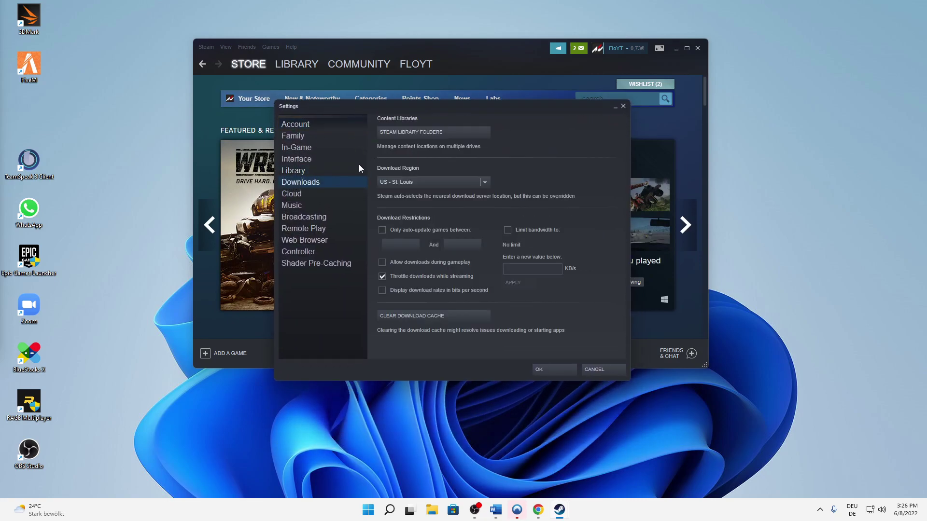
Set the download region to Germany - Munich
{"action": "left_click", "coordinate": [442, 182]}
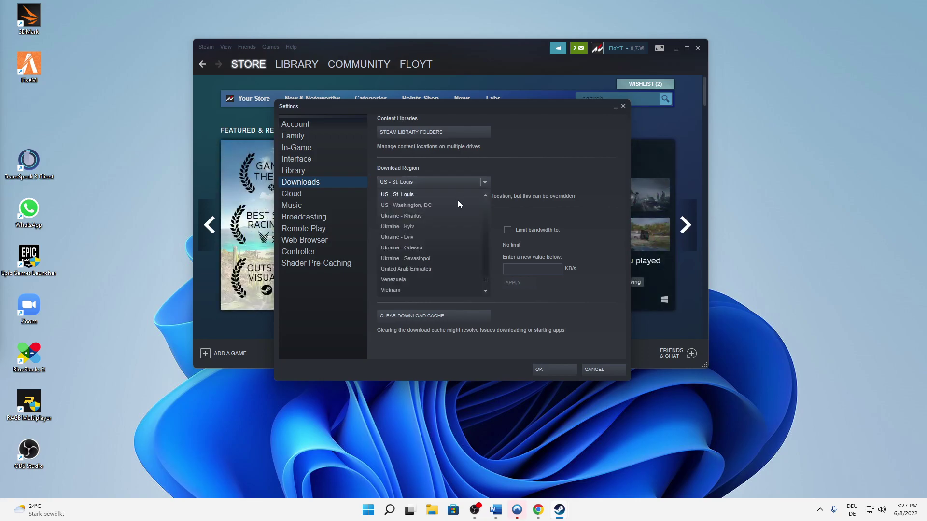
{"action": "scroll", "coordinate": [425, 259], "scroll_direction": "up", "scroll_amount": 6}
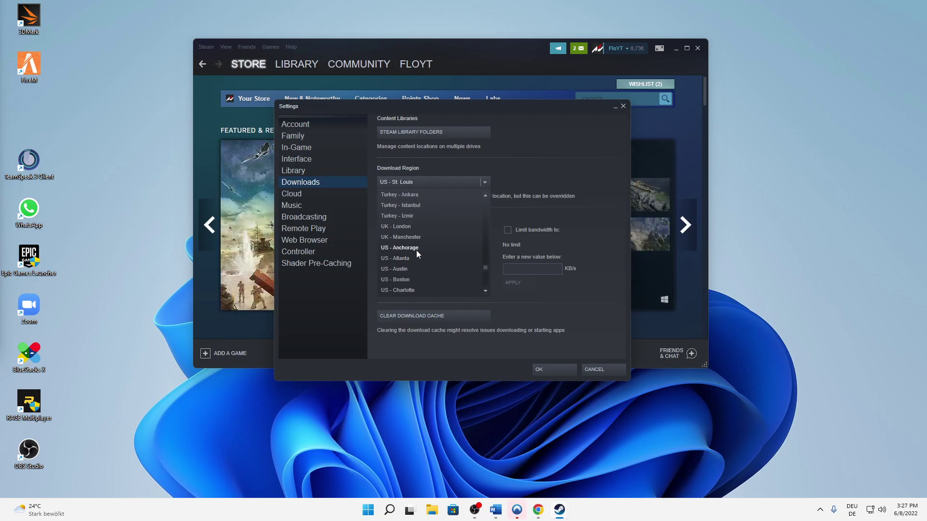
{"action": "scroll", "coordinate": [417, 250], "scroll_direction": "up", "scroll_amount": 5}
{"action": "scroll", "coordinate": [417, 250], "scroll_direction": "up", "scroll_amount": 4}
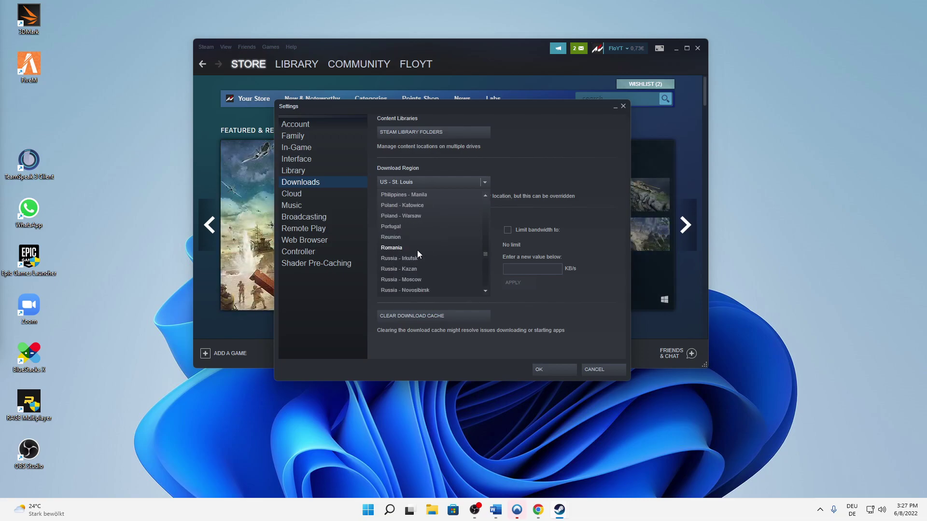
{"action": "scroll", "coordinate": [417, 250], "scroll_direction": "up", "scroll_amount": 8}
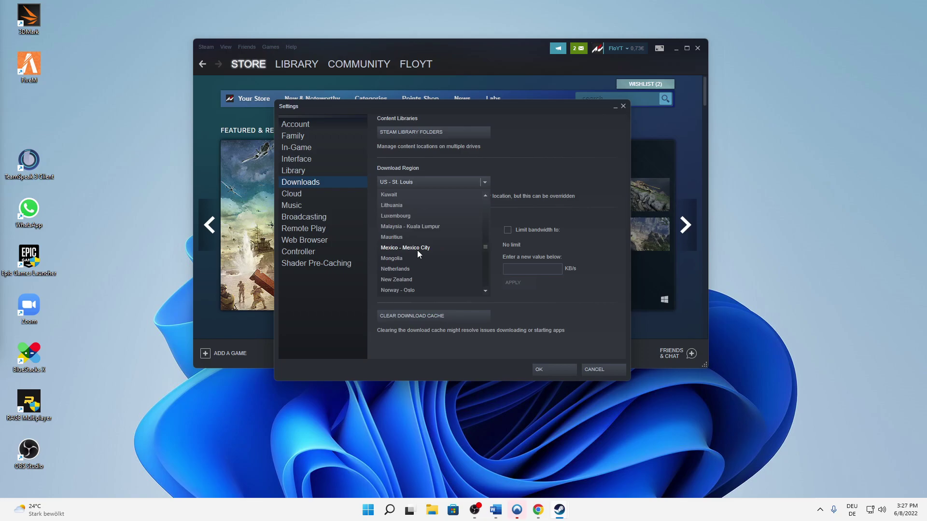
{"action": "scroll", "coordinate": [417, 250], "scroll_direction": "up", "scroll_amount": 8}
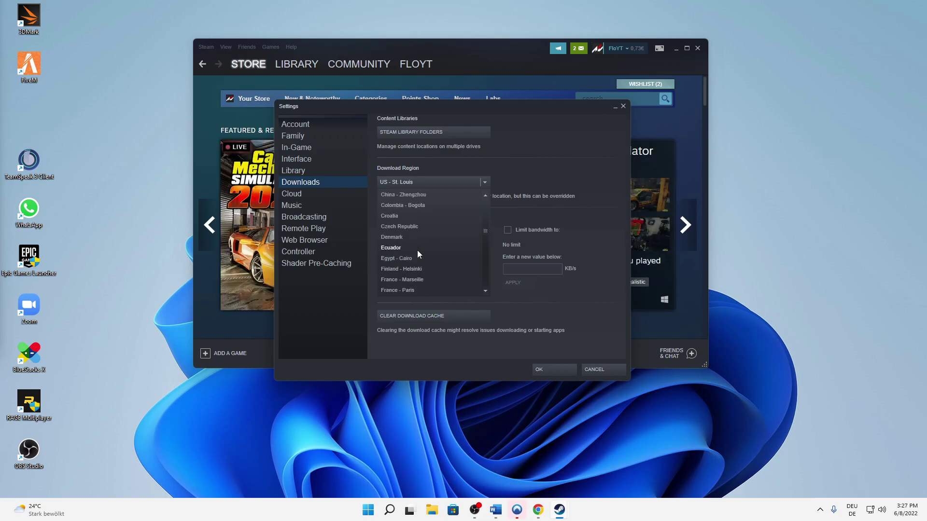
{"action": "scroll", "coordinate": [417, 251], "scroll_direction": "up", "scroll_amount": 8}
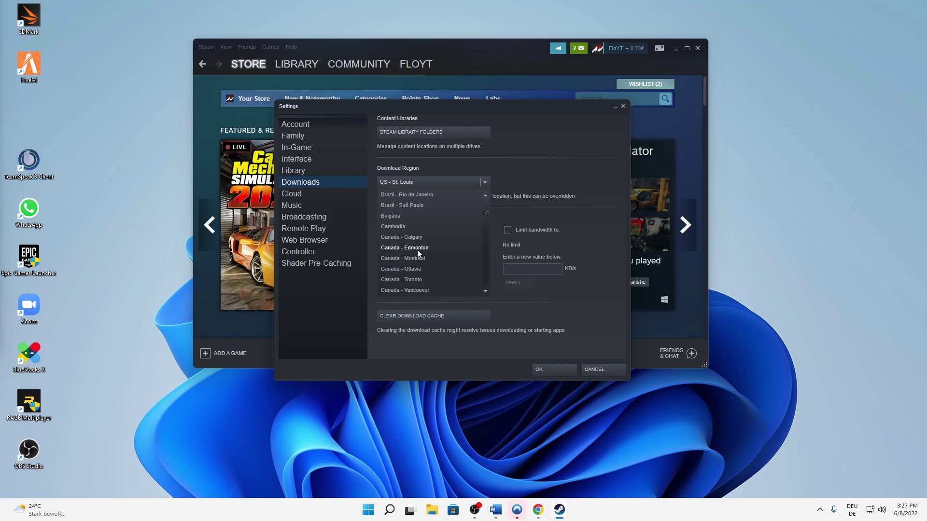
{"action": "scroll", "coordinate": [417, 250], "scroll_direction": "down", "scroll_amount": 15}
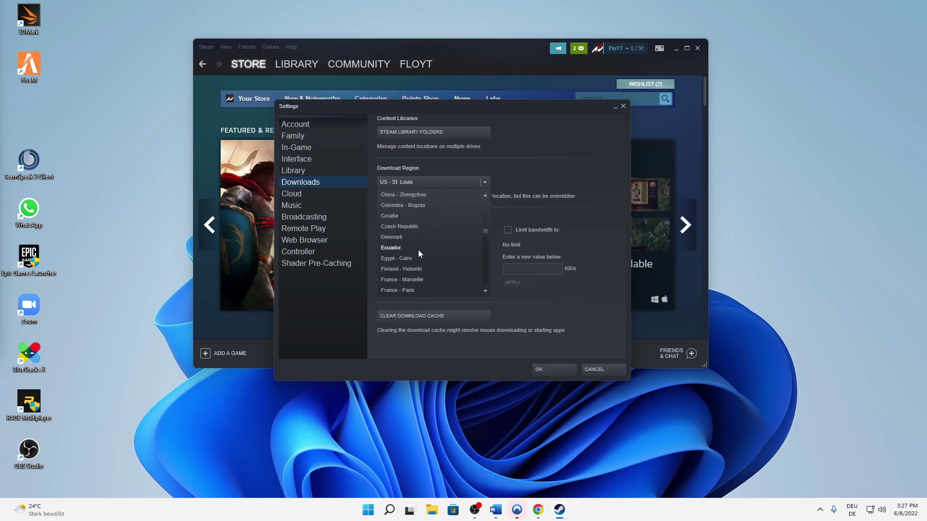
{"action": "scroll", "coordinate": [418, 250], "scroll_direction": "down", "scroll_amount": 15}
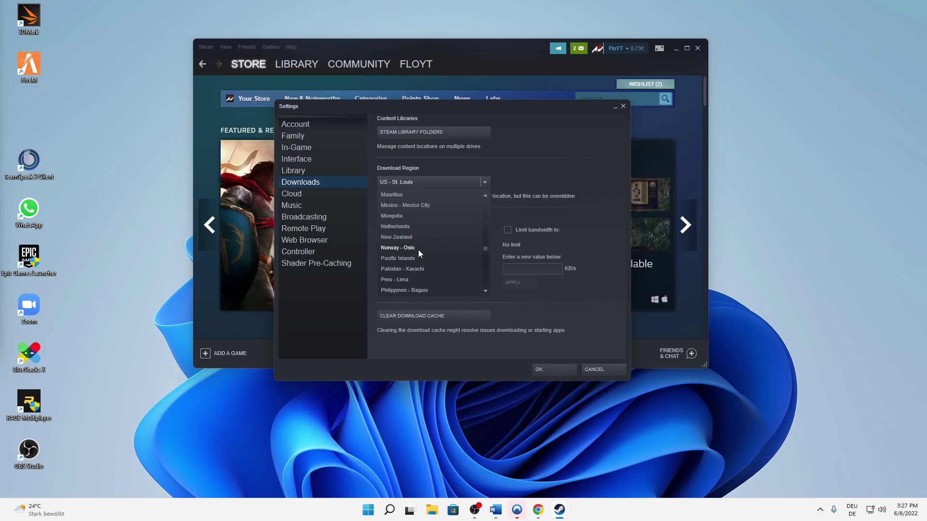
{"action": "scroll", "coordinate": [418, 250], "scroll_direction": "down", "scroll_amount": 10}
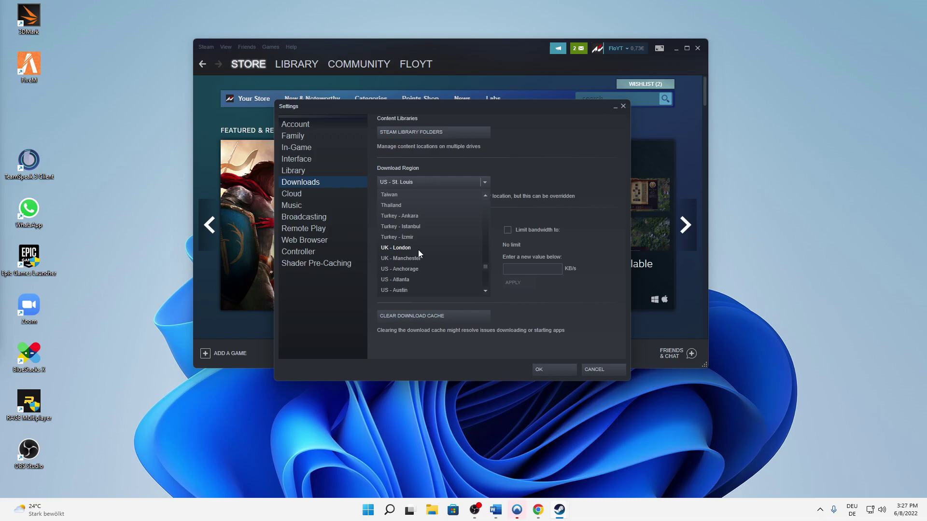
{"action": "scroll", "coordinate": [418, 250], "scroll_direction": "up", "scroll_amount": 12}
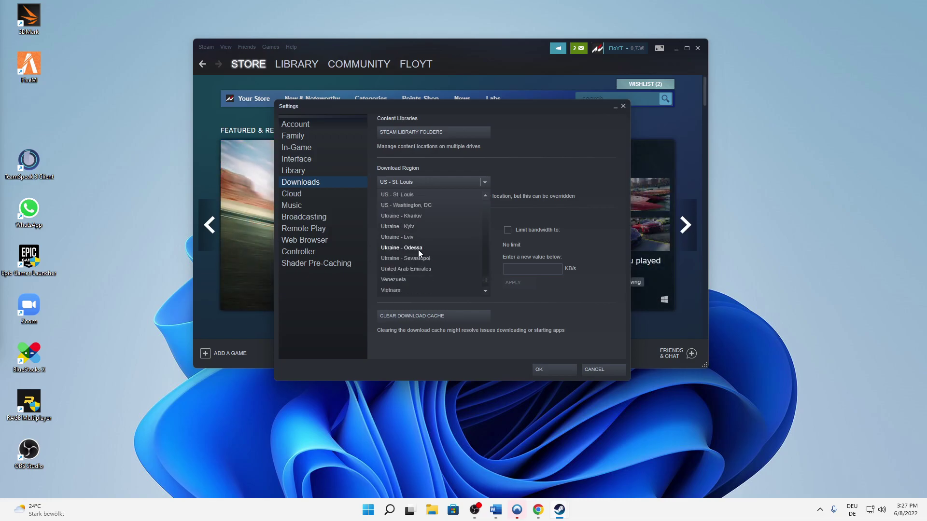
{"action": "scroll", "coordinate": [415, 249], "scroll_direction": "up", "scroll_amount": 12}
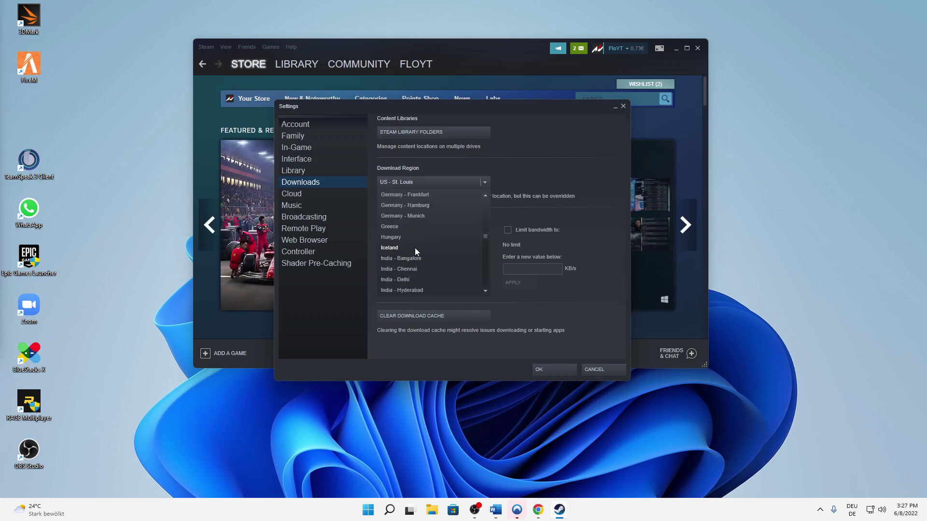
{"action": "scroll", "coordinate": [415, 244], "scroll_direction": "down", "scroll_amount": 3}
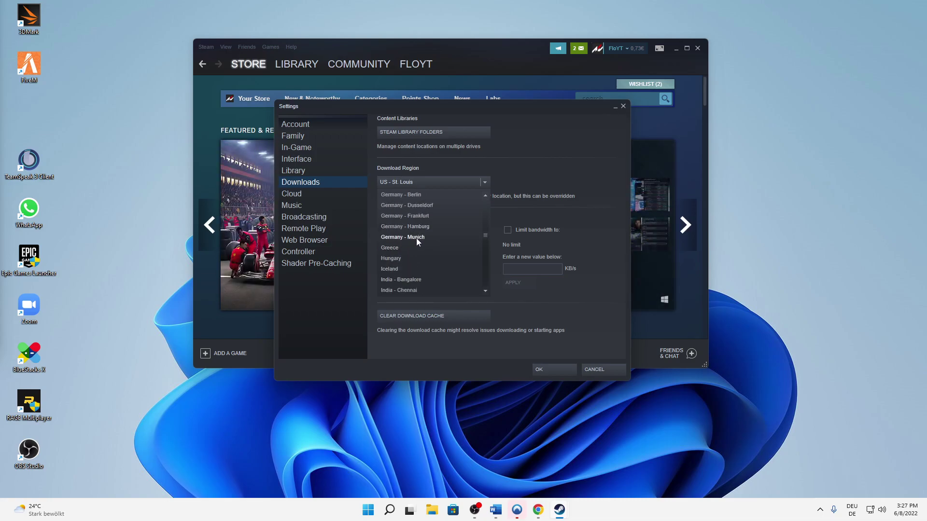
{"action": "left_click", "coordinate": [416, 238]}
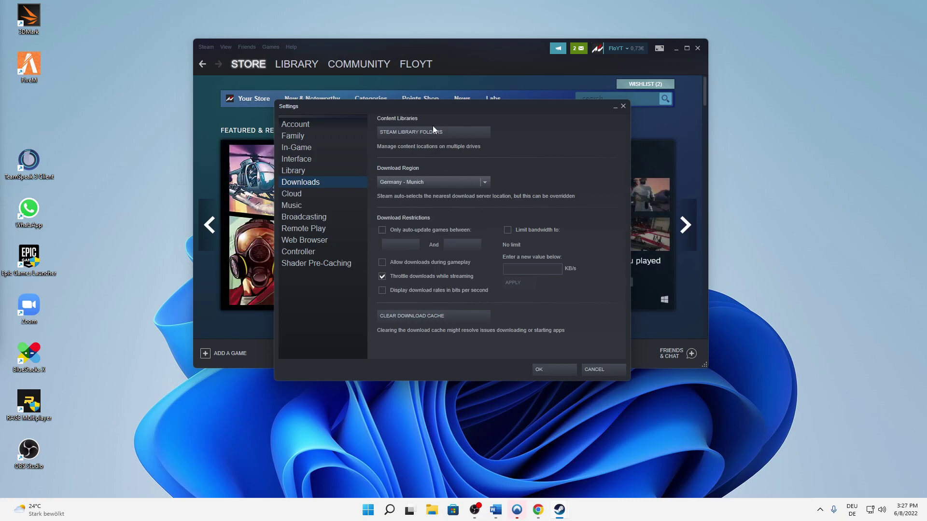
{"action": "key", "text": "Return"}
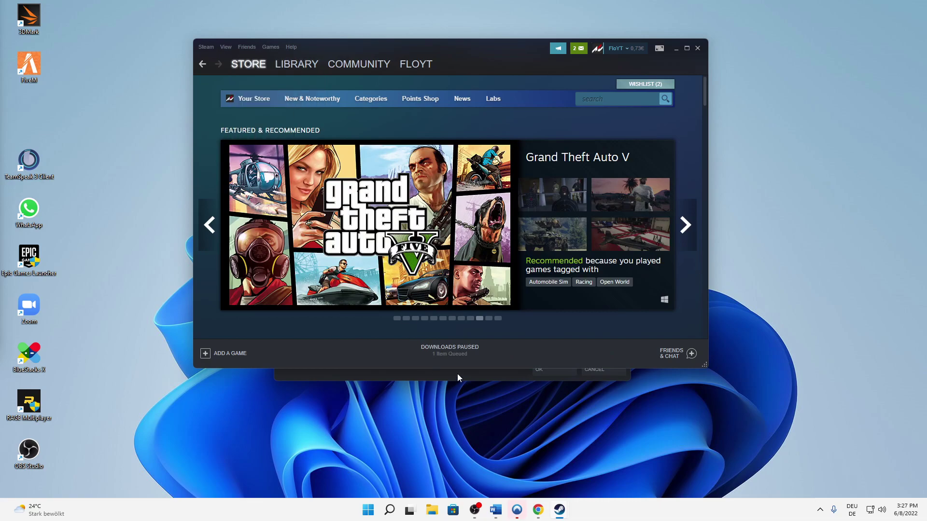
Turn off throttling of downloads while streaming, and clear the download cache, agreeing to continue
{"action": "left_click", "coordinate": [511, 375]}
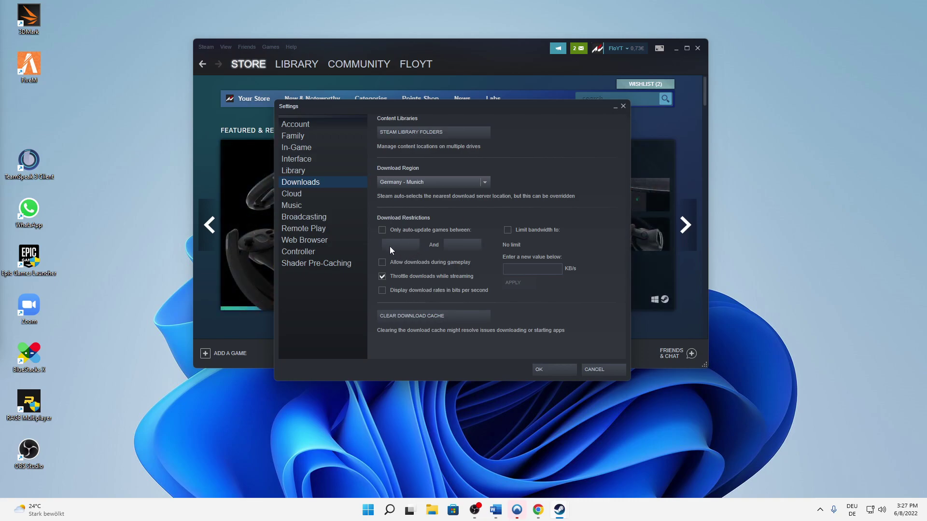
{"action": "left_click", "coordinate": [408, 277]}
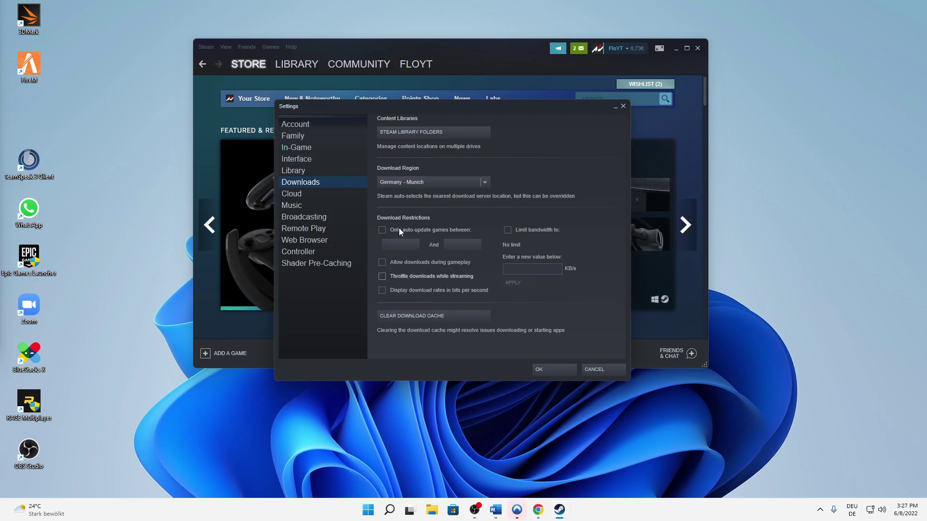
{"action": "left_click", "coordinate": [414, 317]}
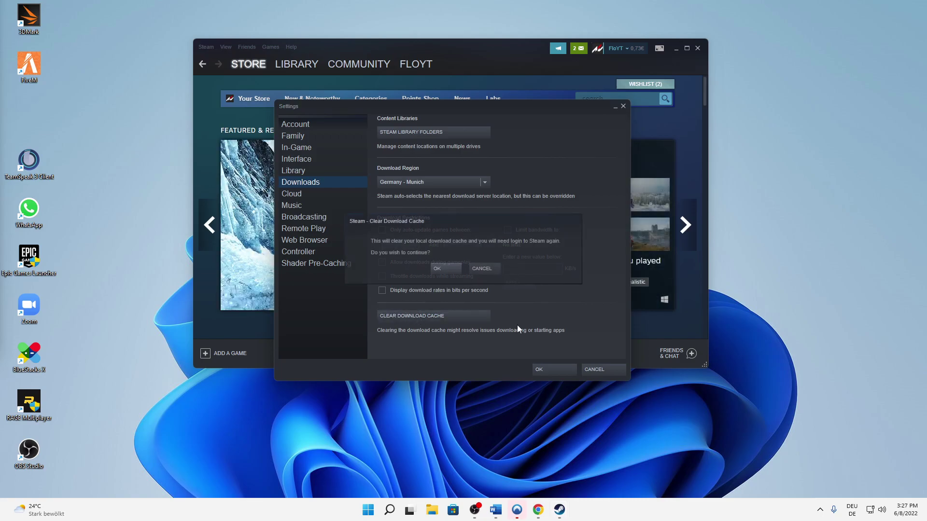
{"action": "left_click", "coordinate": [438, 269]}
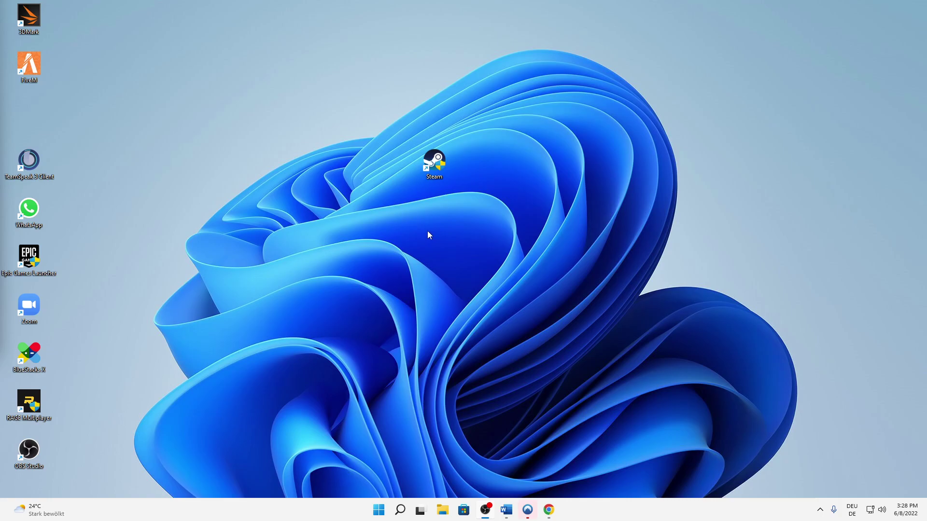
Log back in to Steam by entering the account password for the prefilled account
{"action": "left_click", "coordinate": [490, 291]}
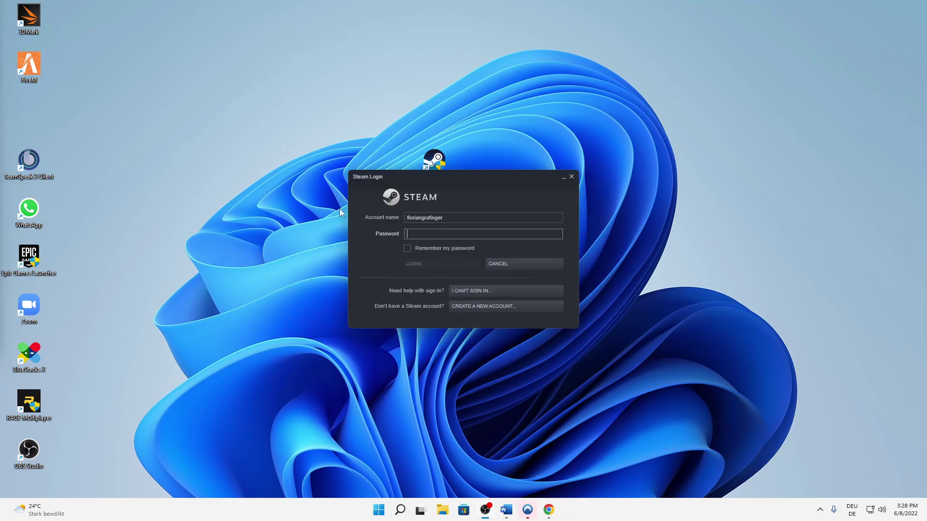
{"action": "type", "text": "*********"}
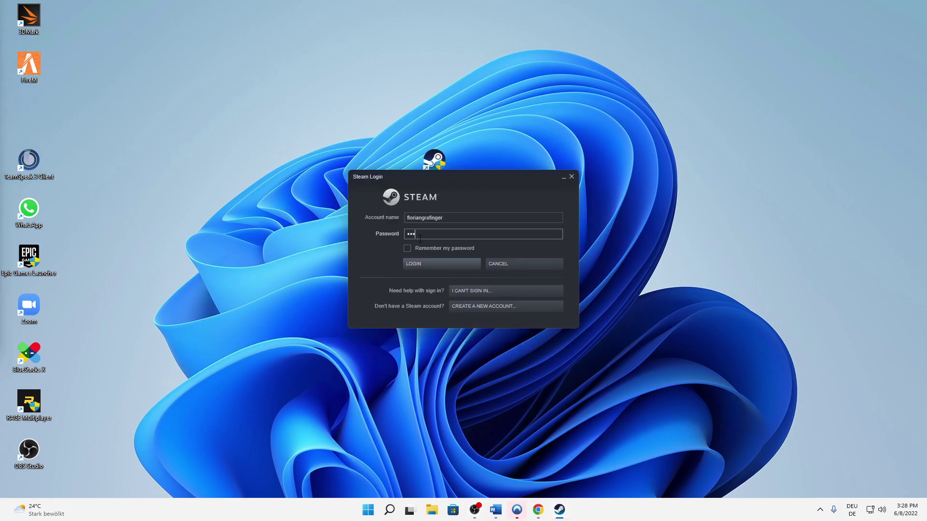
{"action": "key", "text": "Return"}
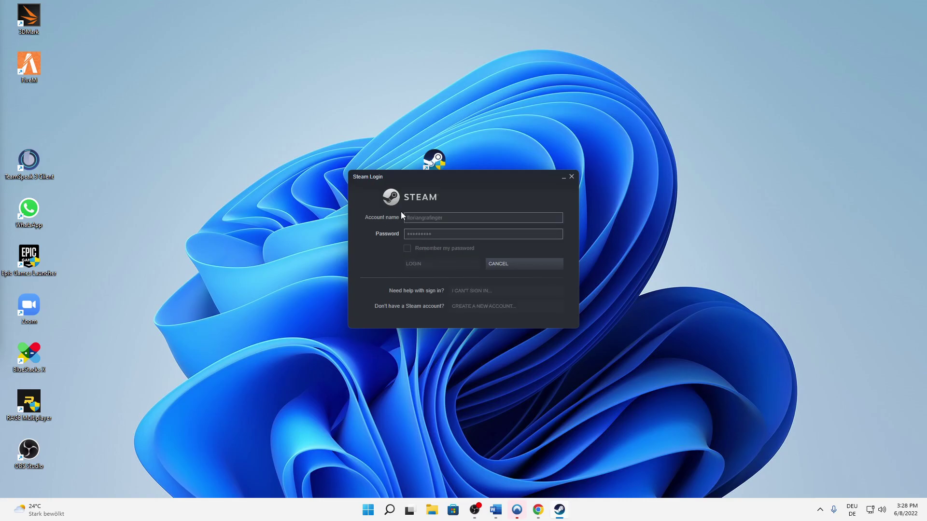
{"action": "left_click_drag", "start_coordinate": [427, 180], "coordinate": [613, 222]}
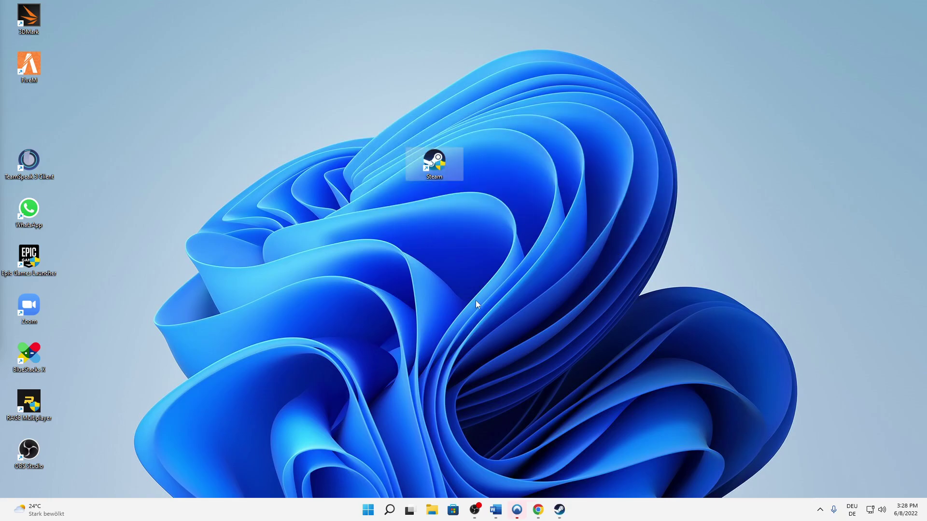
Find and open Control Panel through the Windows search and go to the Network and Internet category
{"action": "left_click", "coordinate": [398, 510]}
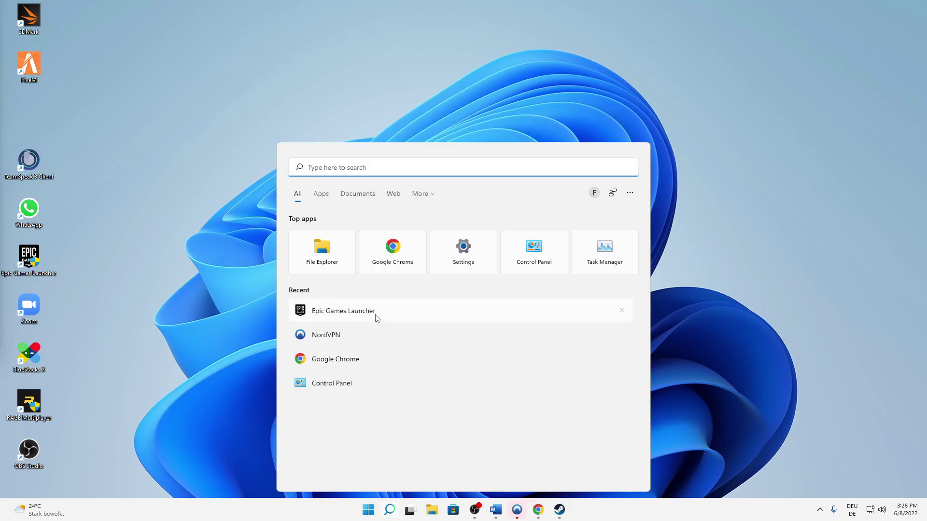
{"action": "type", "text": "ys"}
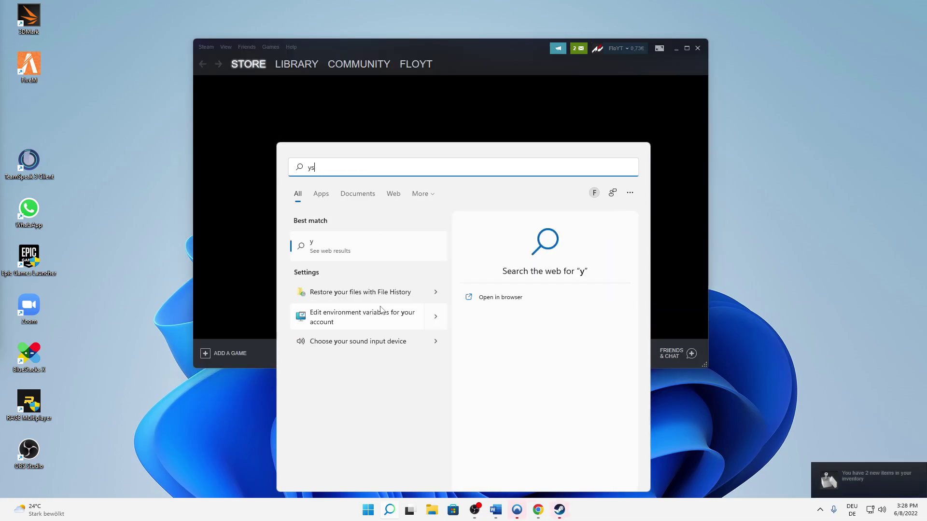
{"action": "key", "text": "BackSpace"}
{"action": "key", "text": "BackSpace"}
{"action": "type", "text": "contr"}
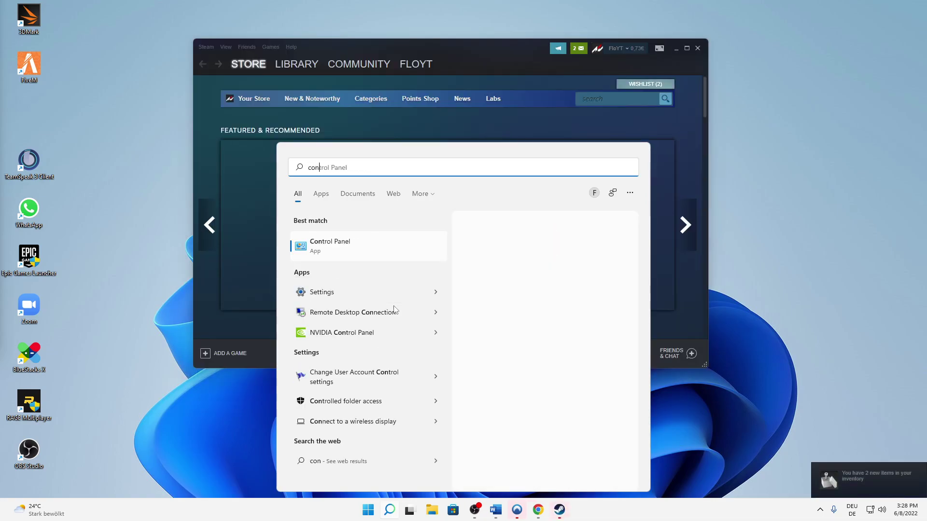
{"action": "left_click", "coordinate": [363, 246]}
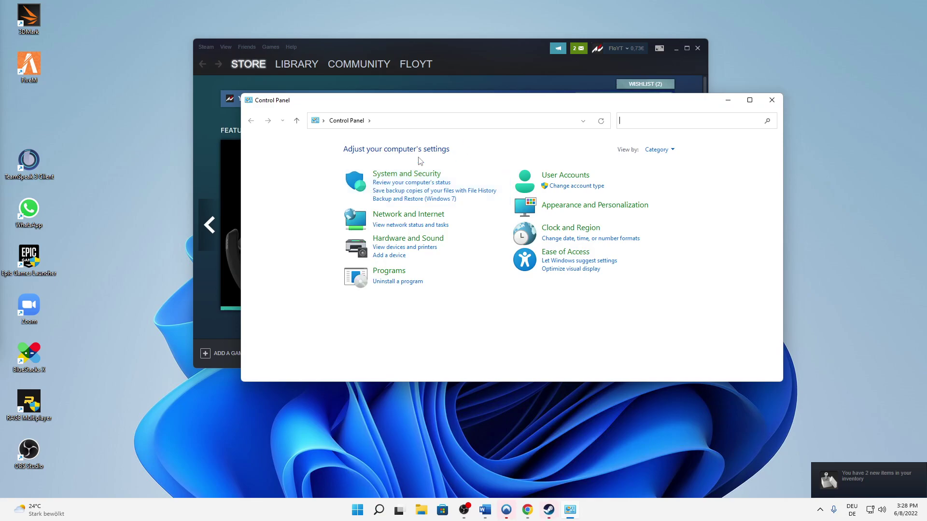
{"action": "left_click", "coordinate": [401, 215]}
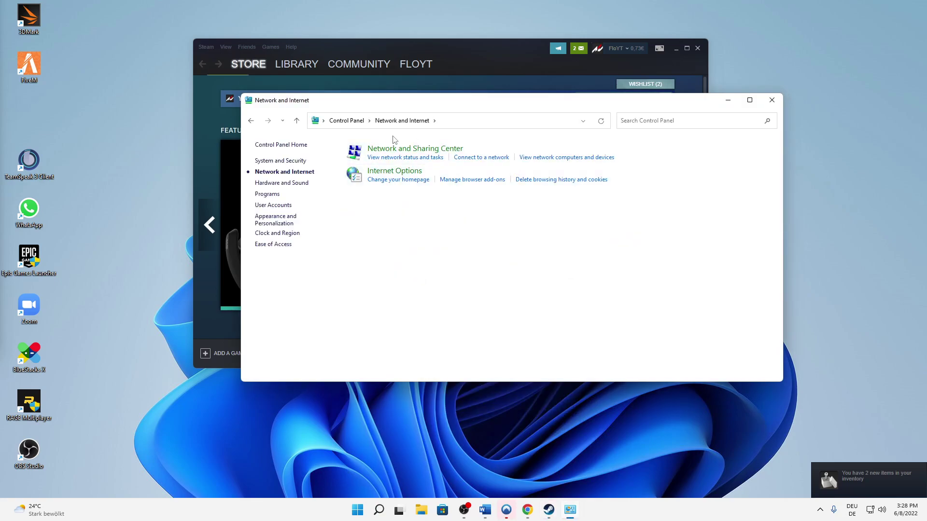
Open the Internet Protocol Version 4 (TCP/IPv4) properties of the Ethernet connection through the Network and Sharing Center
{"action": "left_click", "coordinate": [411, 150]}
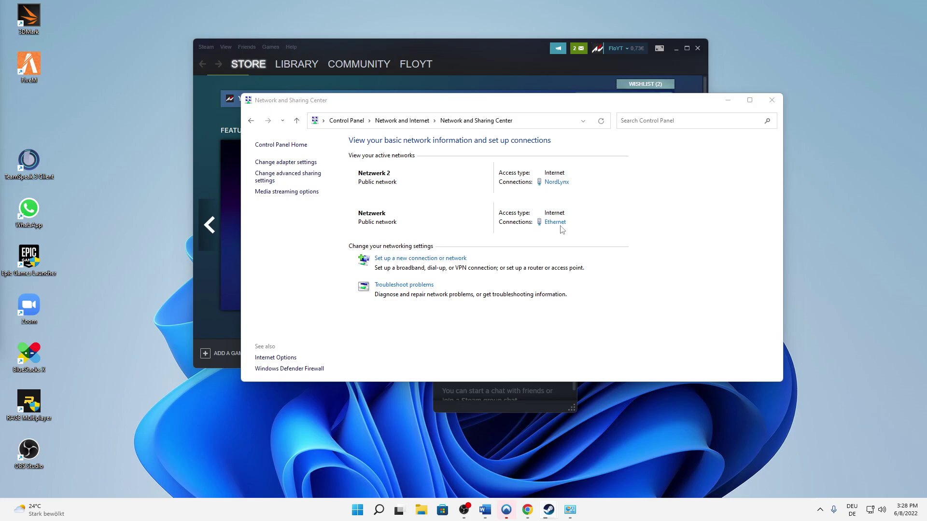
{"action": "left_click", "coordinate": [555, 223]}
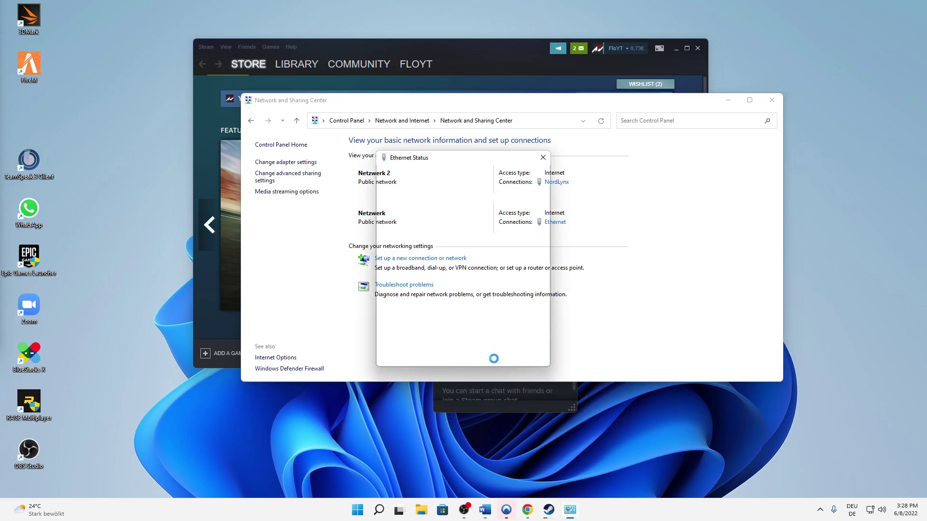
{"action": "left_click_drag", "start_coordinate": [481, 157], "coordinate": [641, 138]}
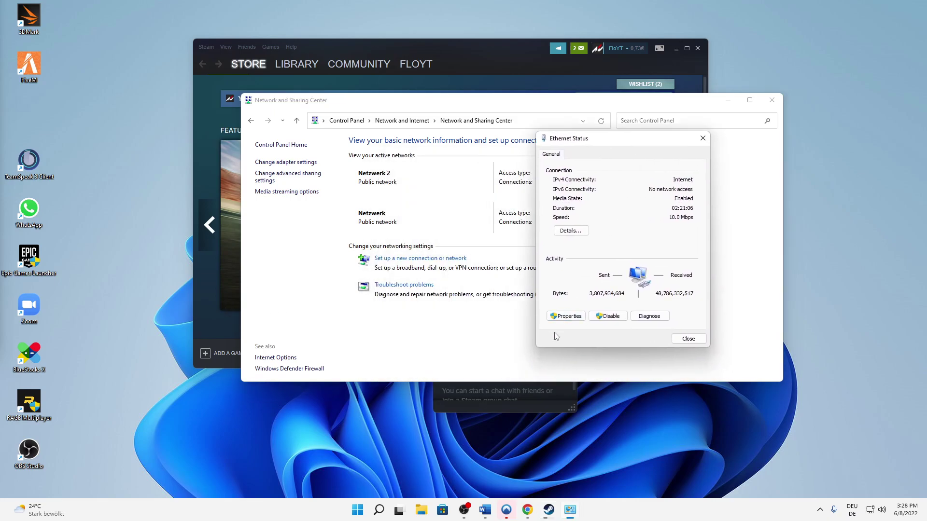
{"action": "left_click", "coordinate": [566, 316]}
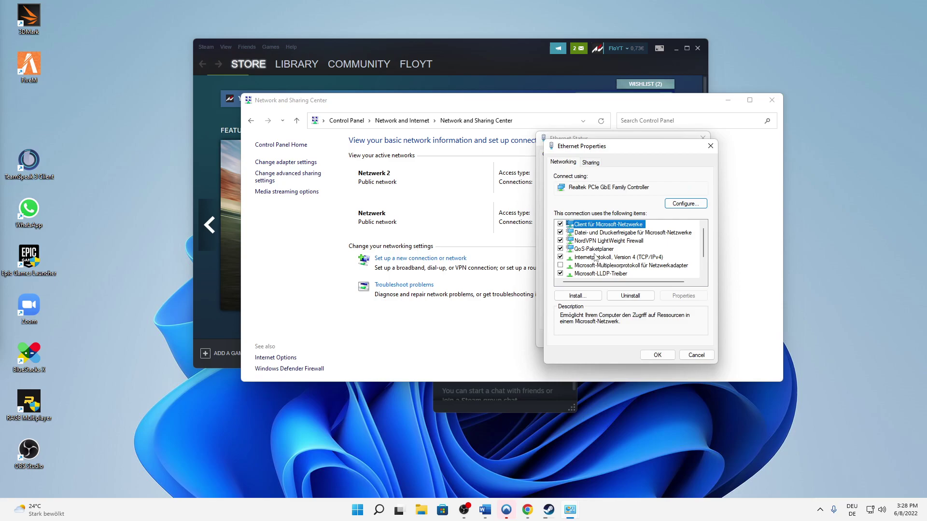
{"action": "left_click", "coordinate": [592, 257]}
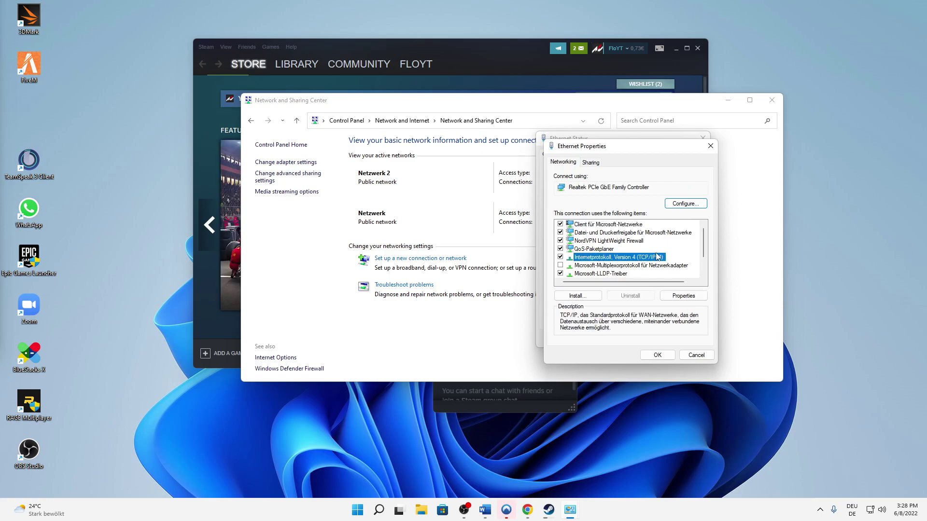
{"action": "left_click", "coordinate": [681, 297]}
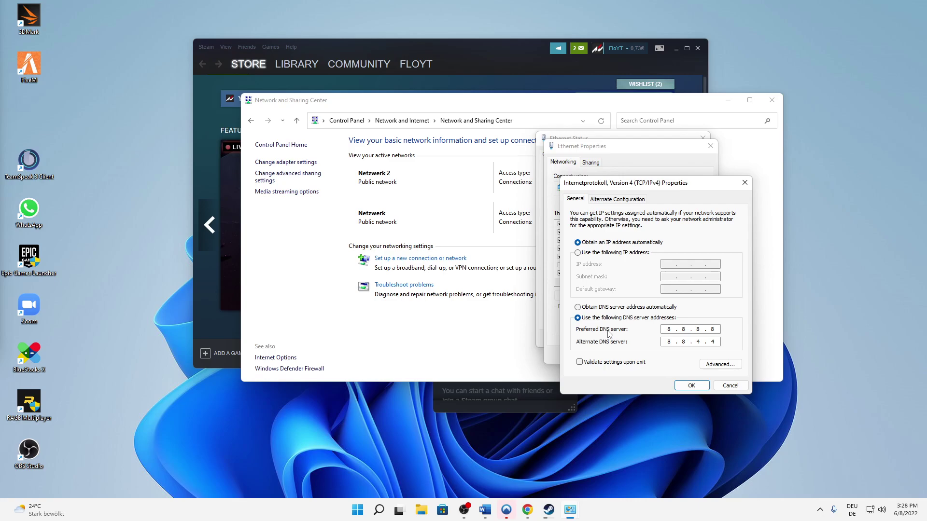
Confirm 8.8.8.8 as the preferred and 8.8.4.4 as the alternate DNS server, and close all the network windows
{"action": "left_click", "coordinate": [692, 331]}
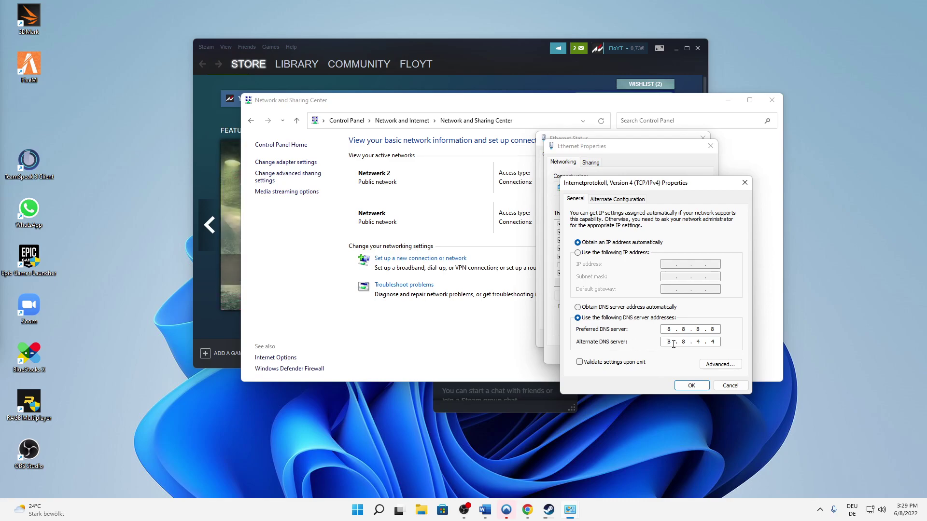
{"action": "left_click", "coordinate": [685, 385]}
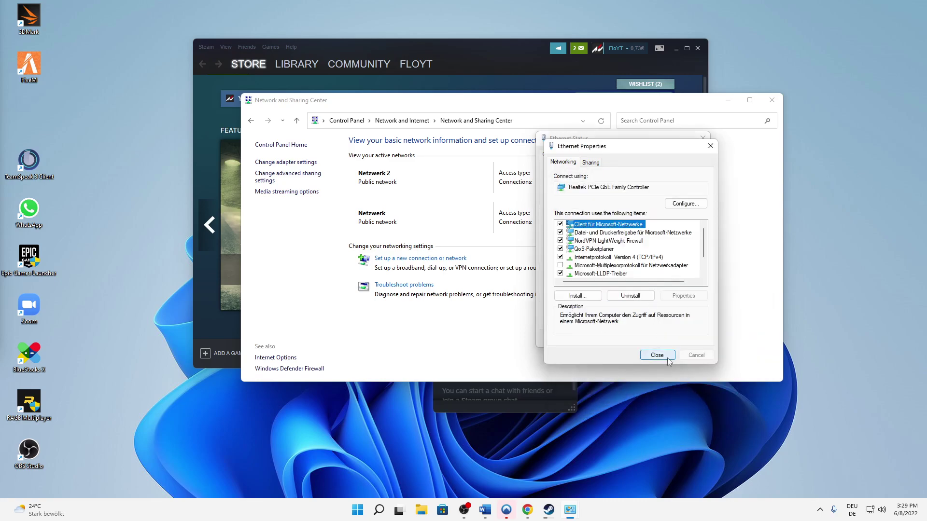
{"action": "left_click", "coordinate": [658, 358]}
{"action": "left_click", "coordinate": [688, 339]}
{"action": "left_click", "coordinate": [772, 100]}
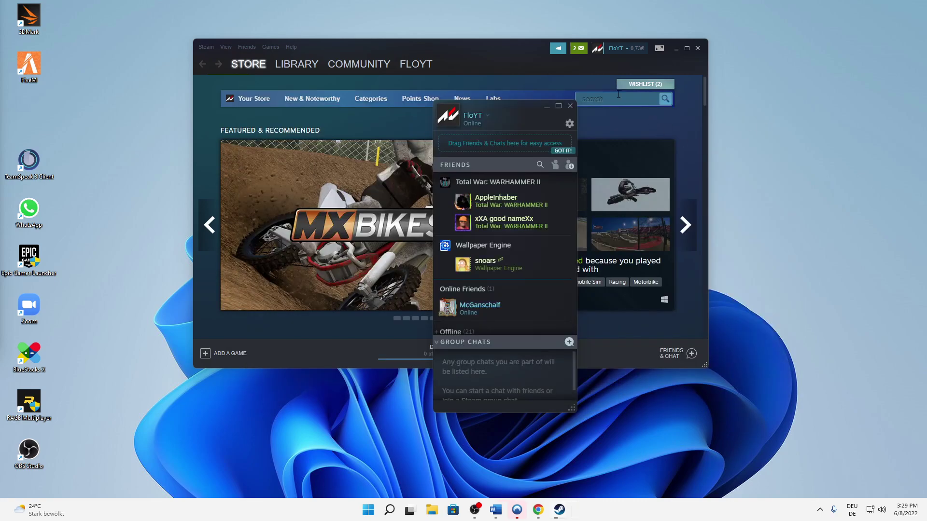
Close the Steam friends list and bring up the library's page choices
{"action": "left_click", "coordinate": [570, 106]}
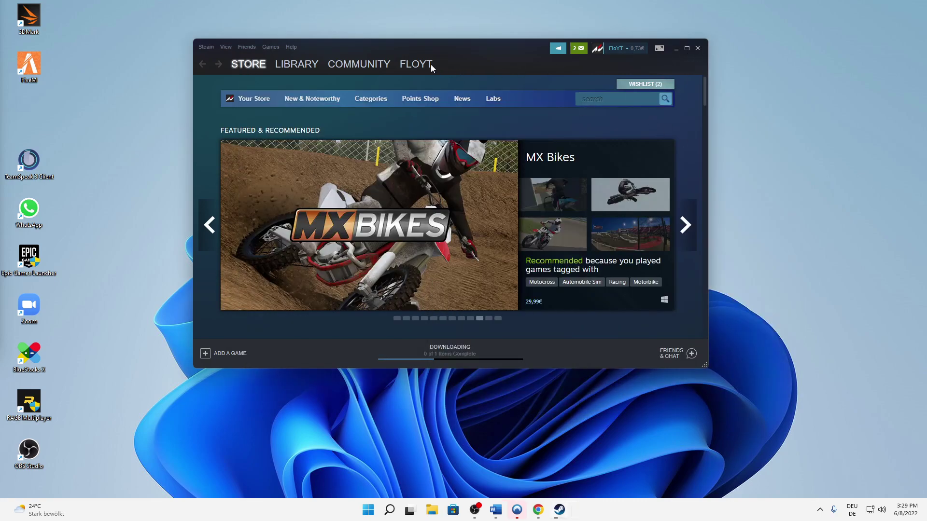
{"action": "mouse_move", "coordinate": [305, 68]}
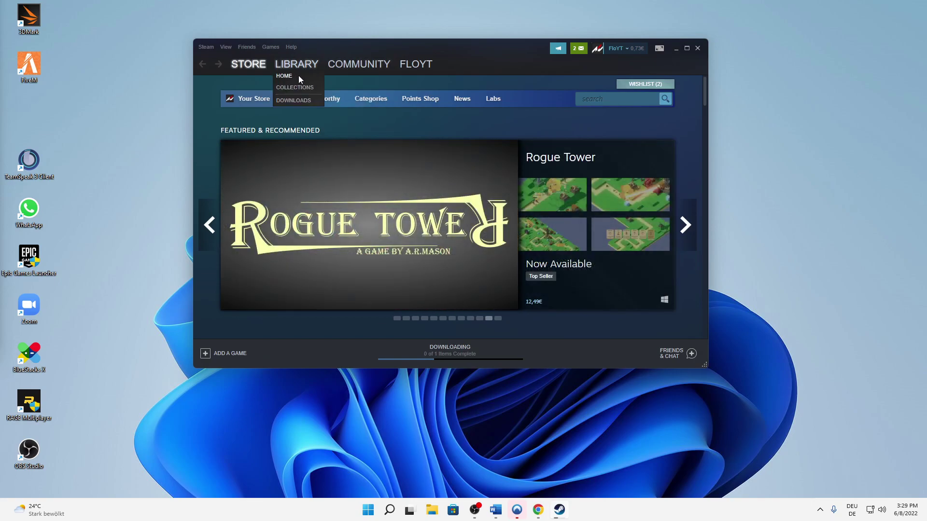